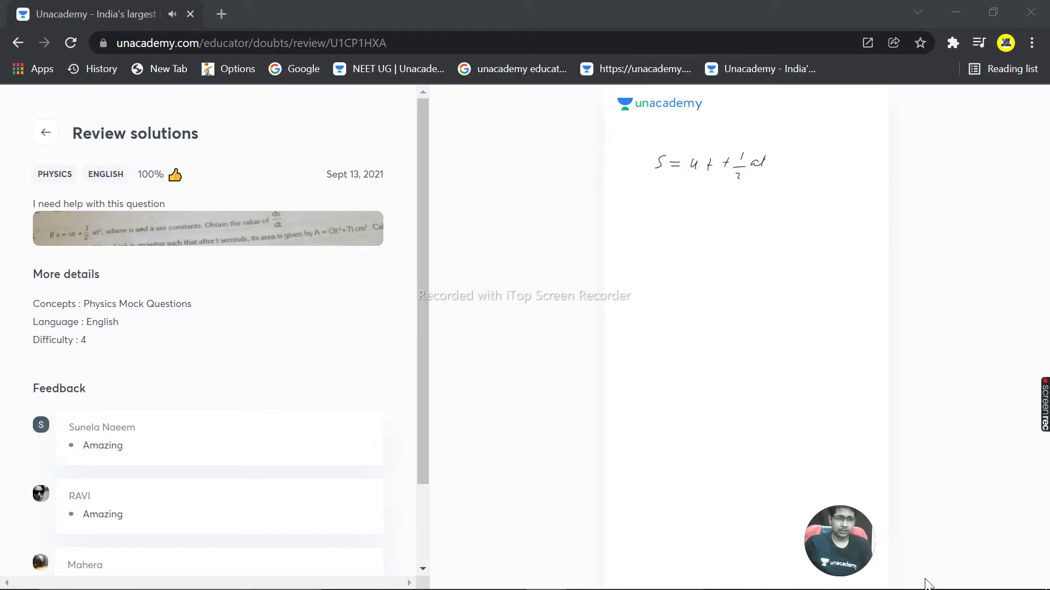
Lower the system sound volume three notches while the equation s = ut + ½at² is on the board.
key("XF86AudioLowerVolume")
key("XF86AudioLowerVolume")
key("XF86AudioLowerVolume")
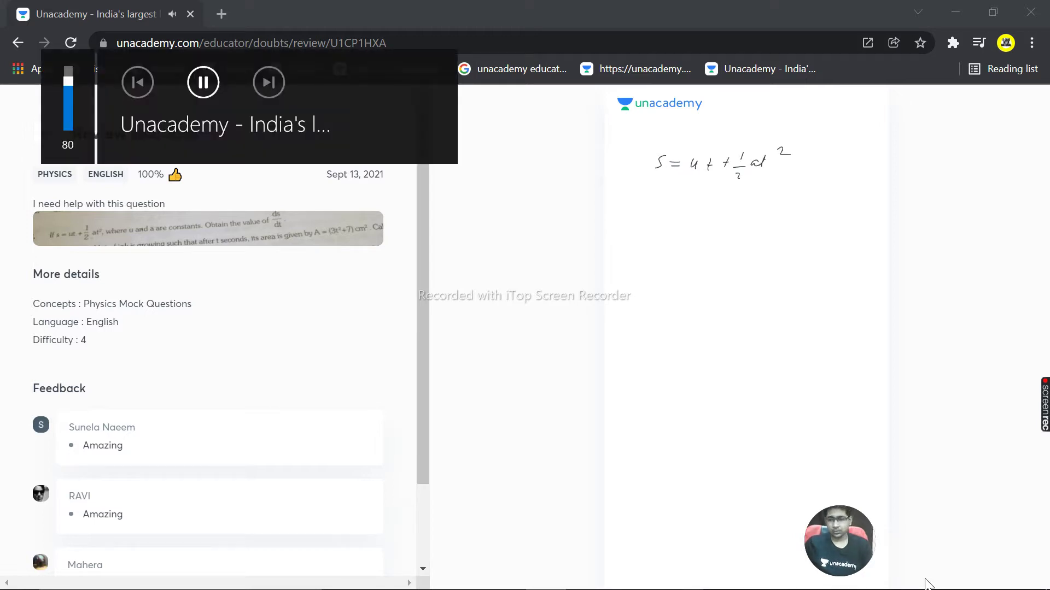
key("XF86AudioLowerVolume")
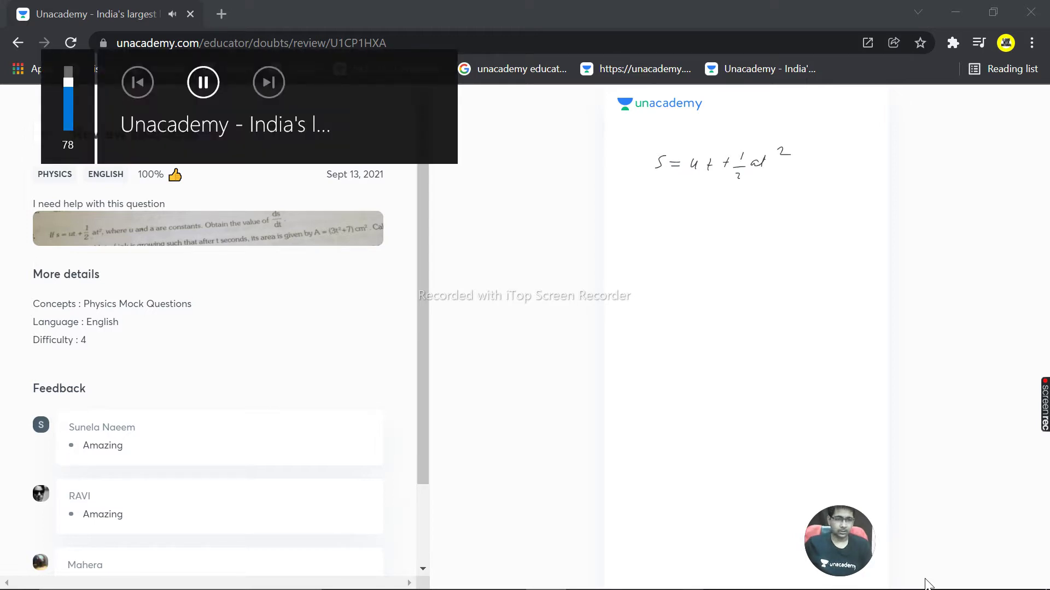
key("XF86AudioLowerVolume")
key("XF86AudioLowerVolume")
key("XF86AudioLowerVolume")
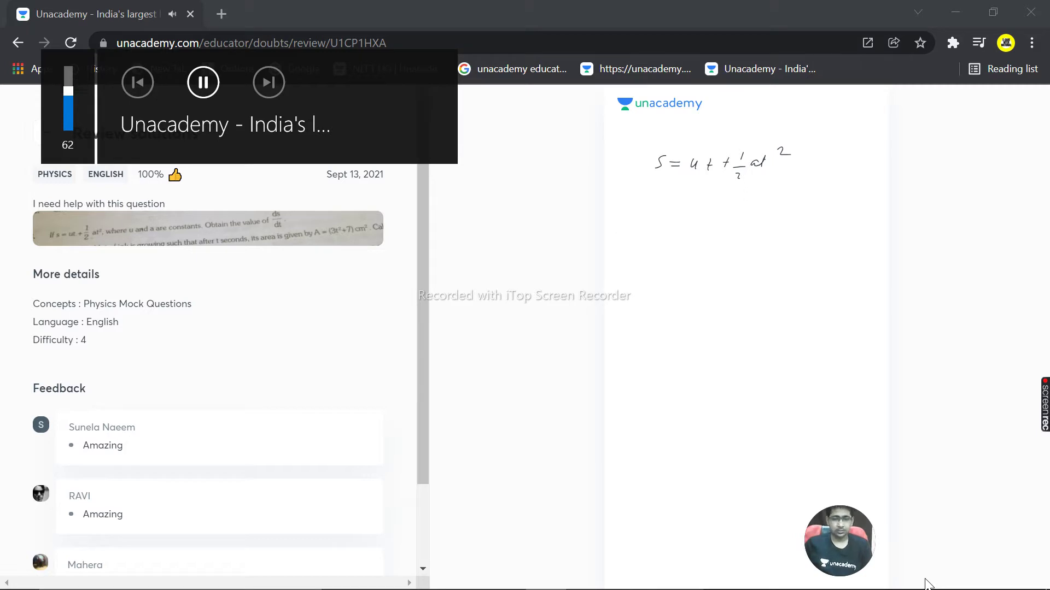